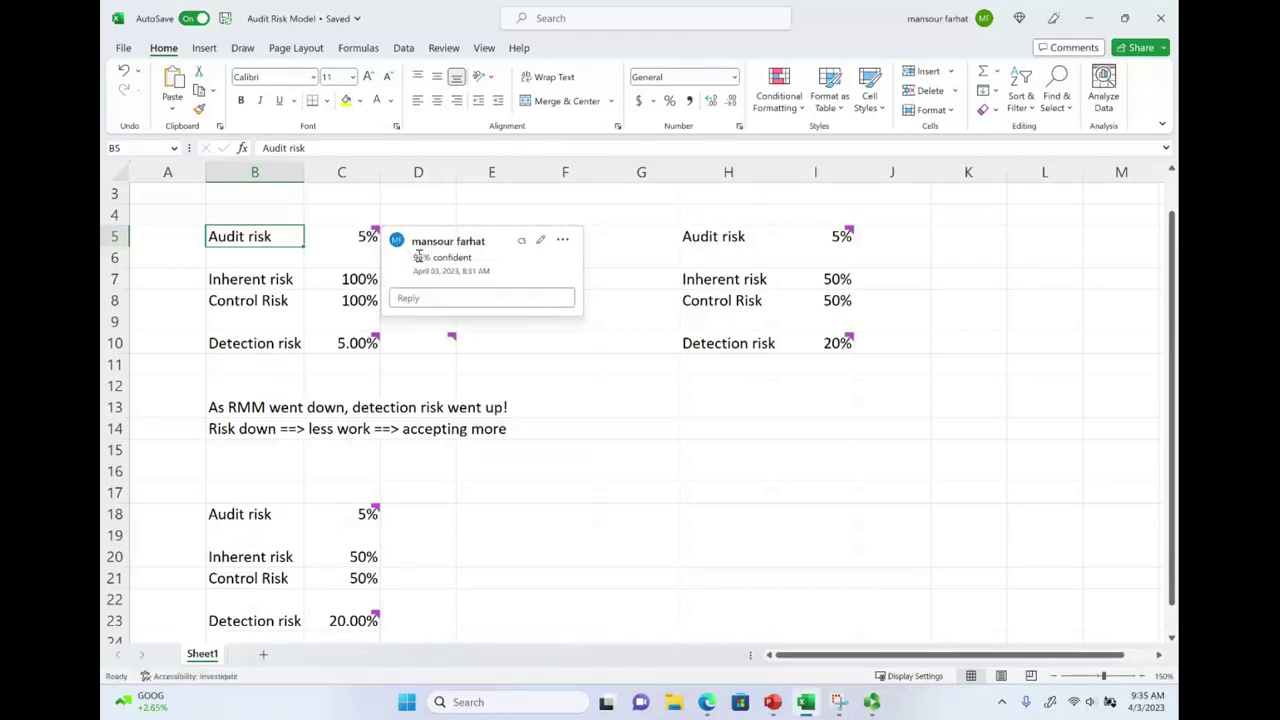
pyautogui.click(358, 285)
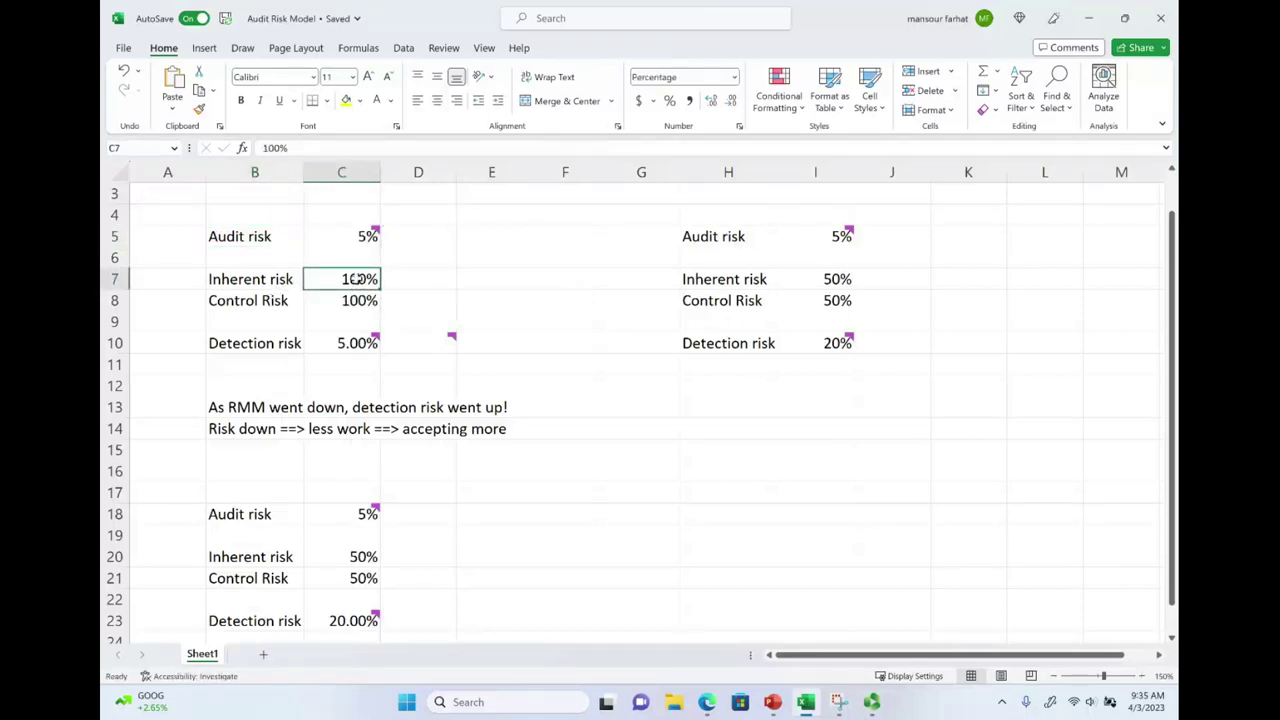
pyautogui.click(368, 302)
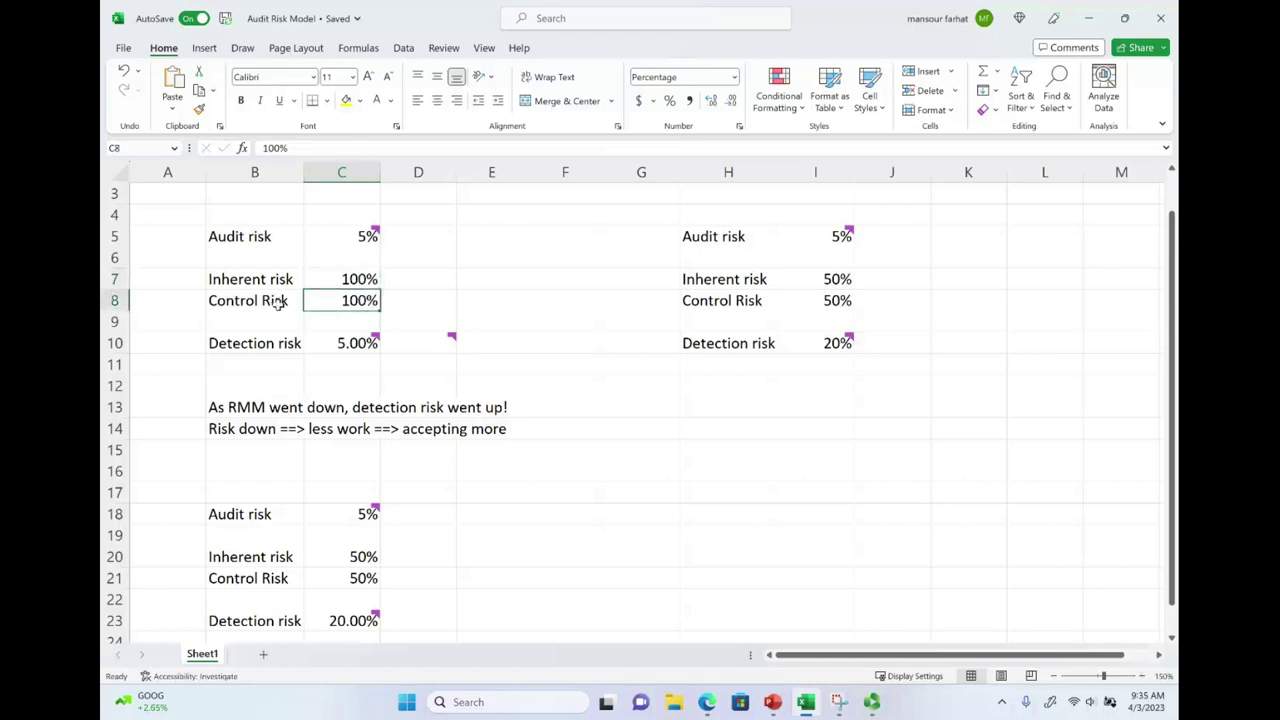
pyautogui.moveTo(255, 280); pyautogui.dragTo(352, 288)
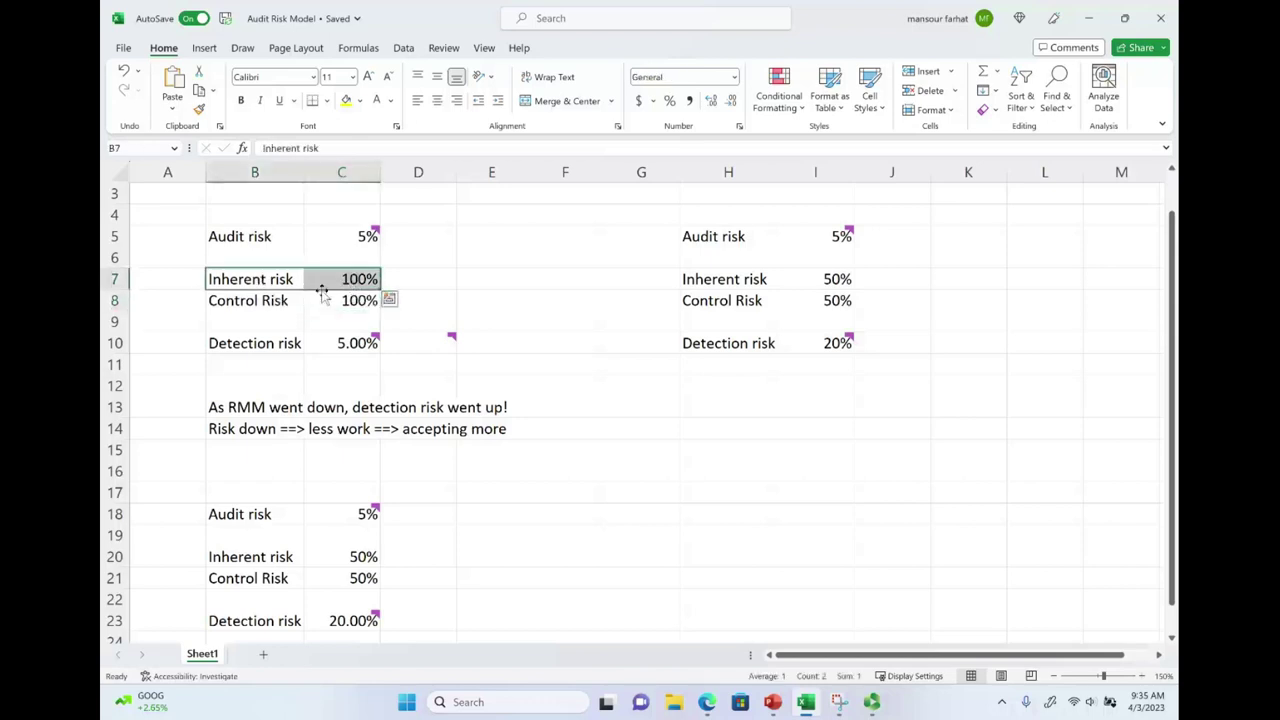
pyautogui.click(357, 285)
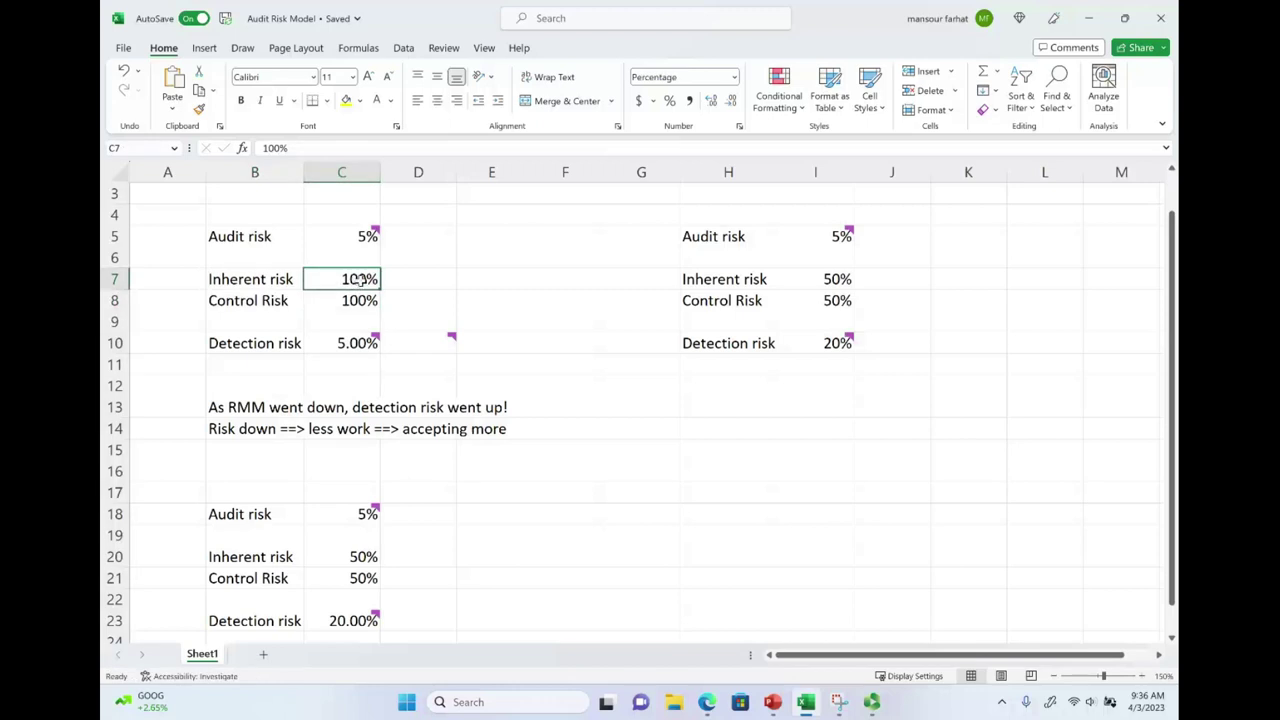
pyautogui.click(255, 303)
pyautogui.click(334, 303)
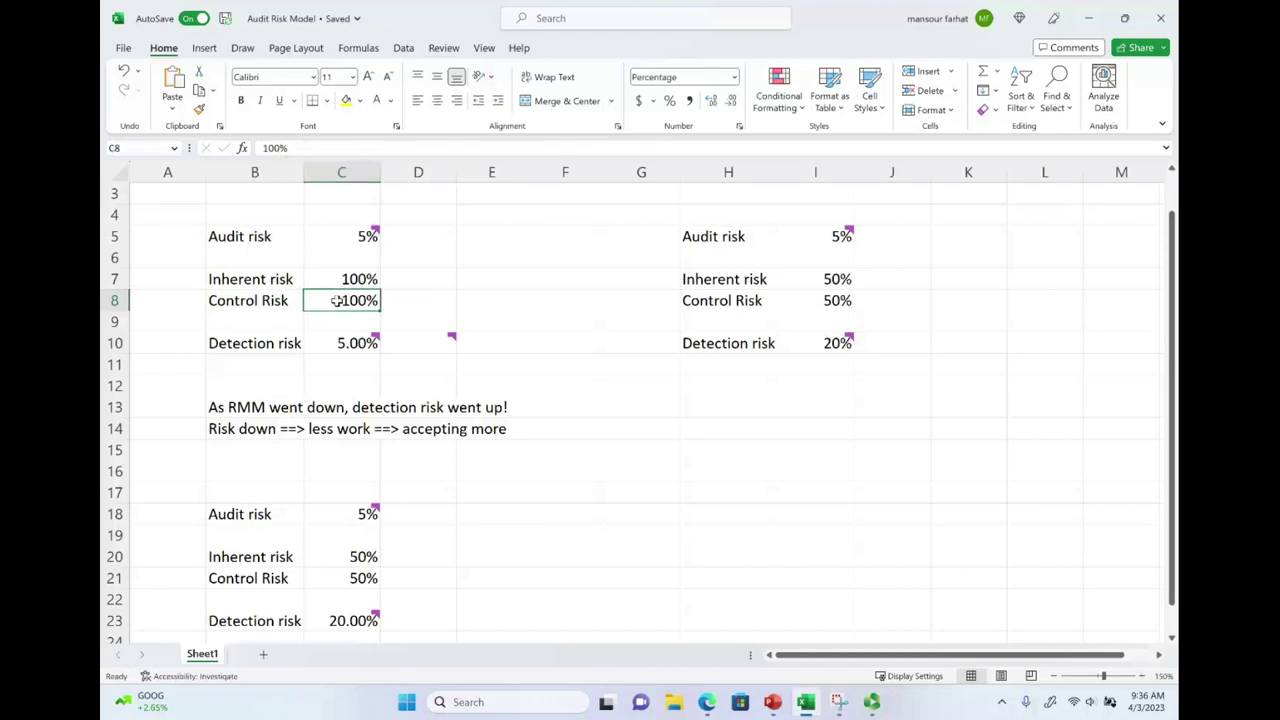
pyautogui.moveTo(366, 344)
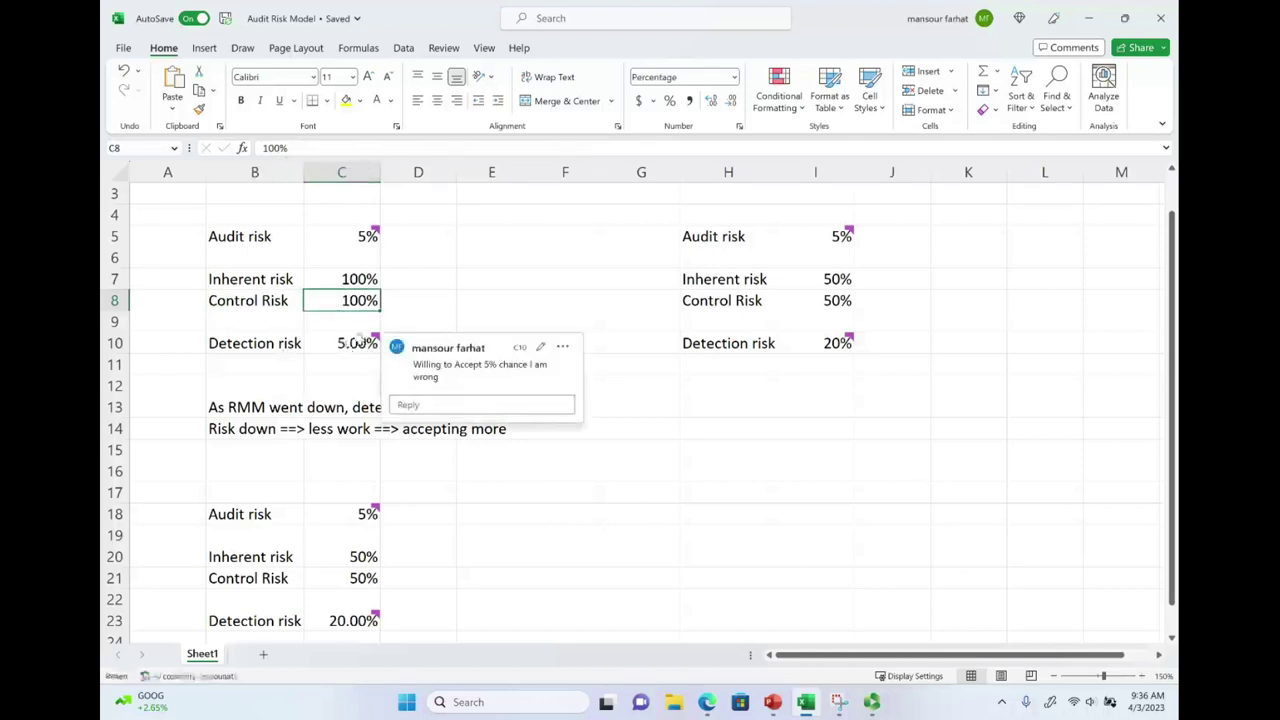
pyautogui.doubleClick(355, 342)
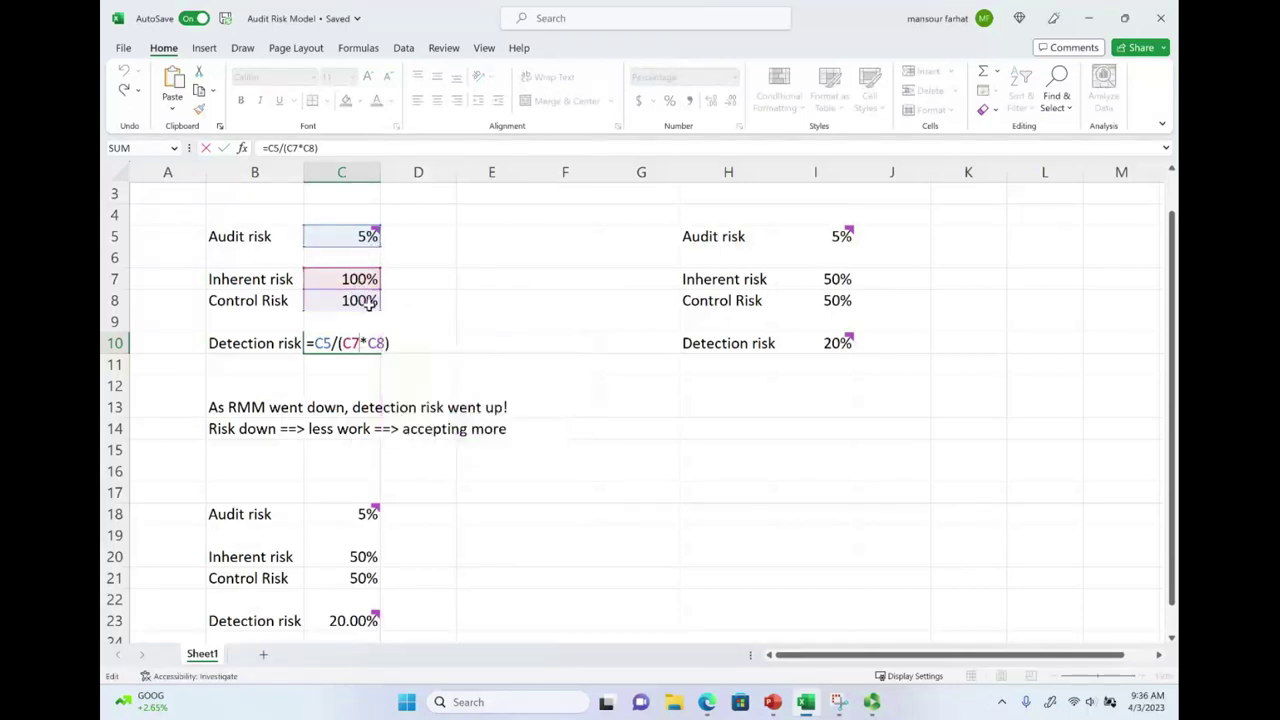
pyautogui.press('Escape')
pyautogui.moveTo(342, 343)
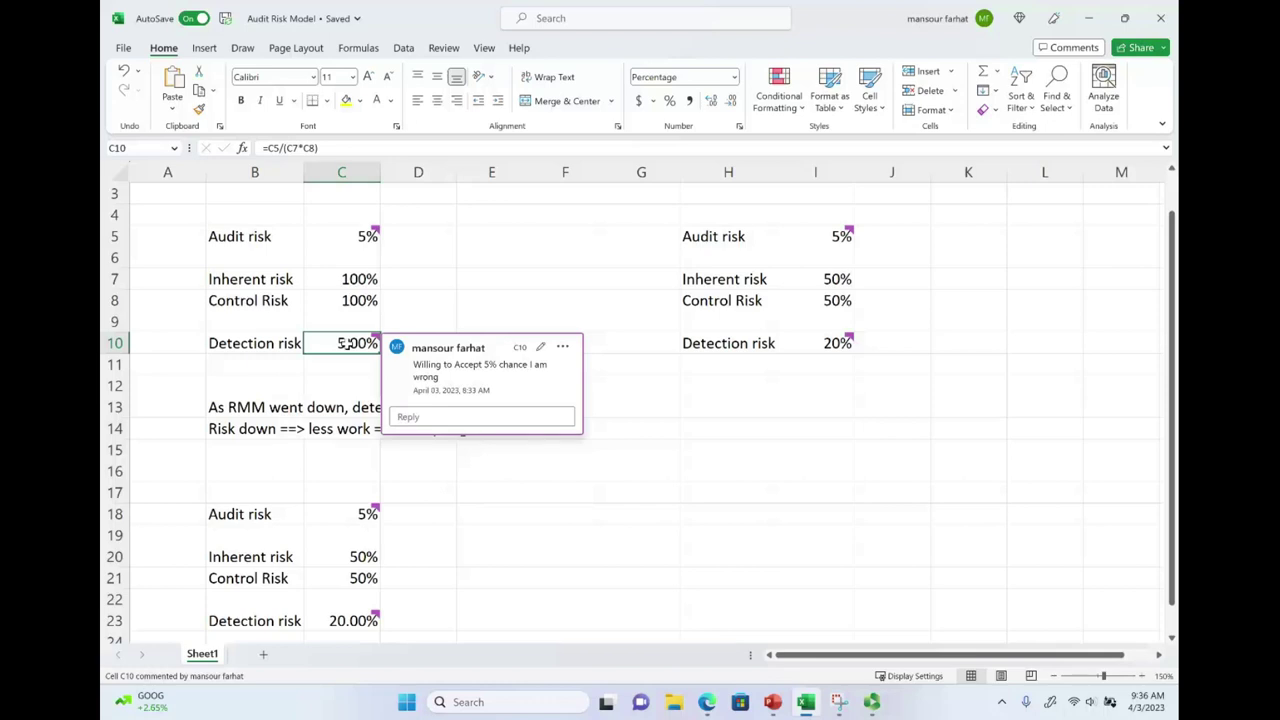
pyautogui.click(338, 372)
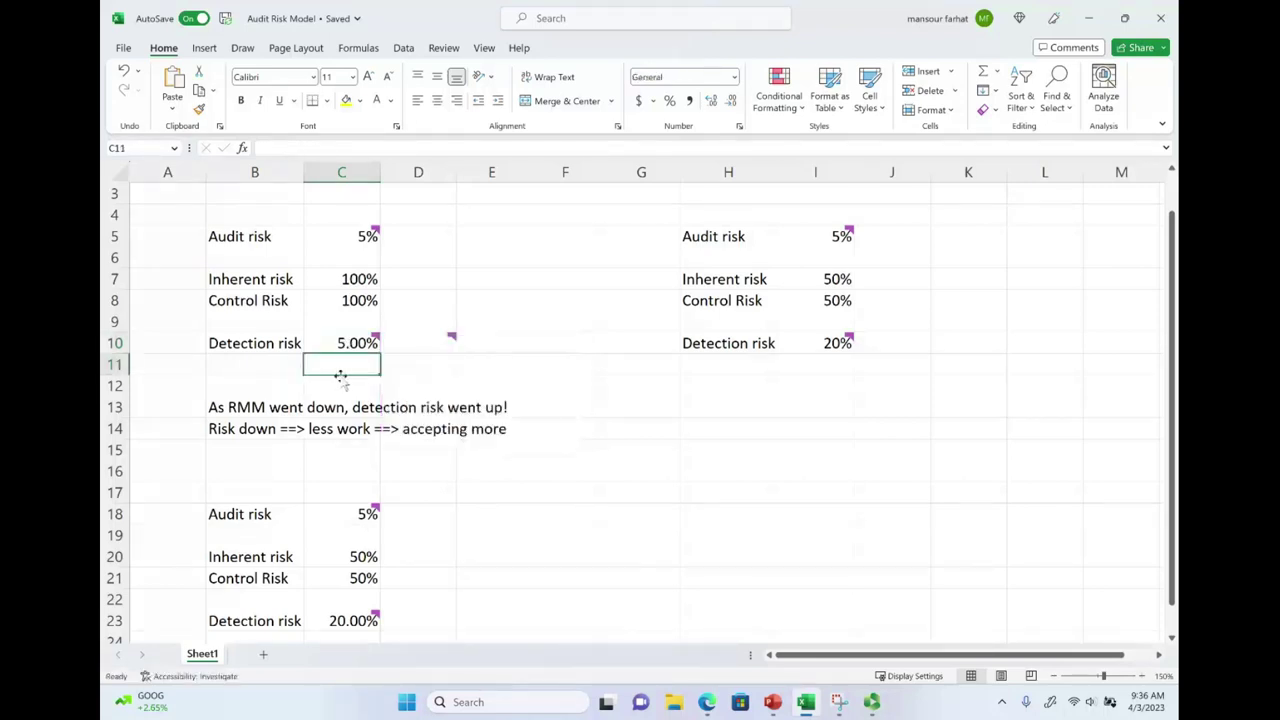
# Ink a circle around the 5.00% detection risk, a mark beside the 5% audit risk, and a bracket beside inherent and control risk.
pyautogui.moveTo(362, 331)
pyautogui.mouseDown()
pyautogui.moveTo(322, 350)
pyautogui.moveTo(376, 333)
pyautogui.mouseUp()
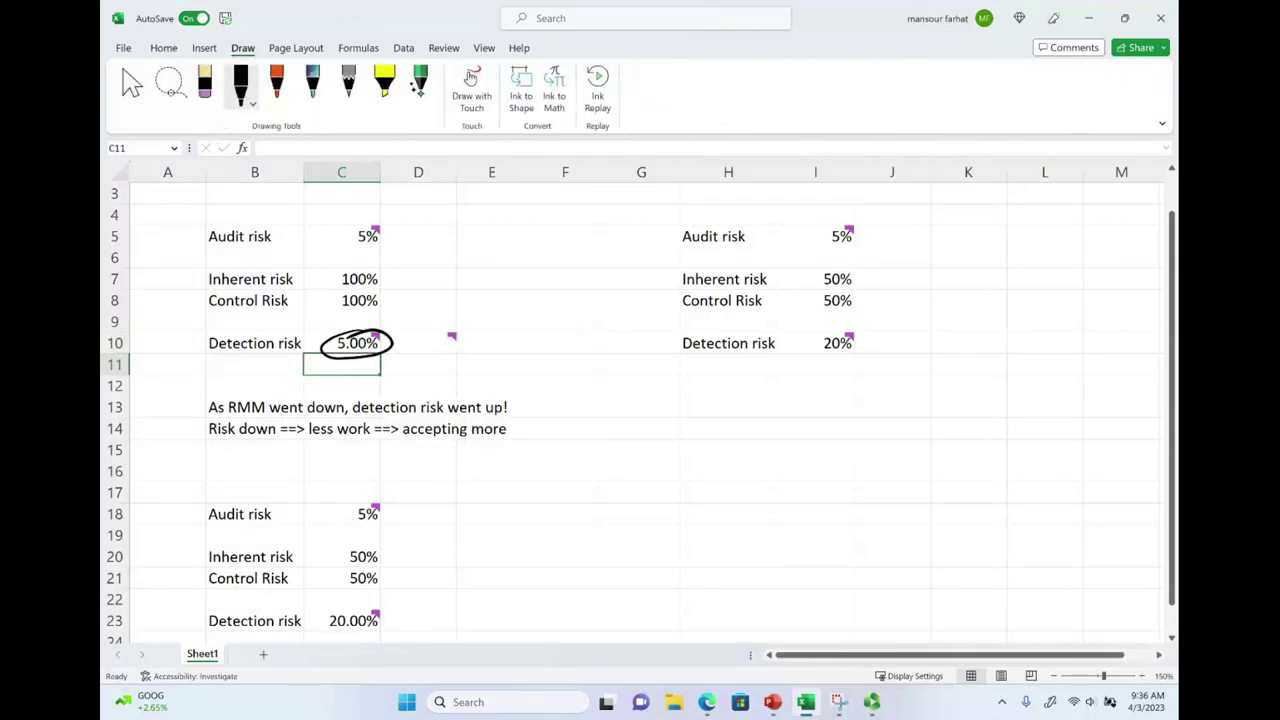
pyautogui.moveTo(314, 206); pyautogui.dragTo(304, 230)
pyautogui.moveTo(208, 261); pyautogui.dragTo(216, 308)
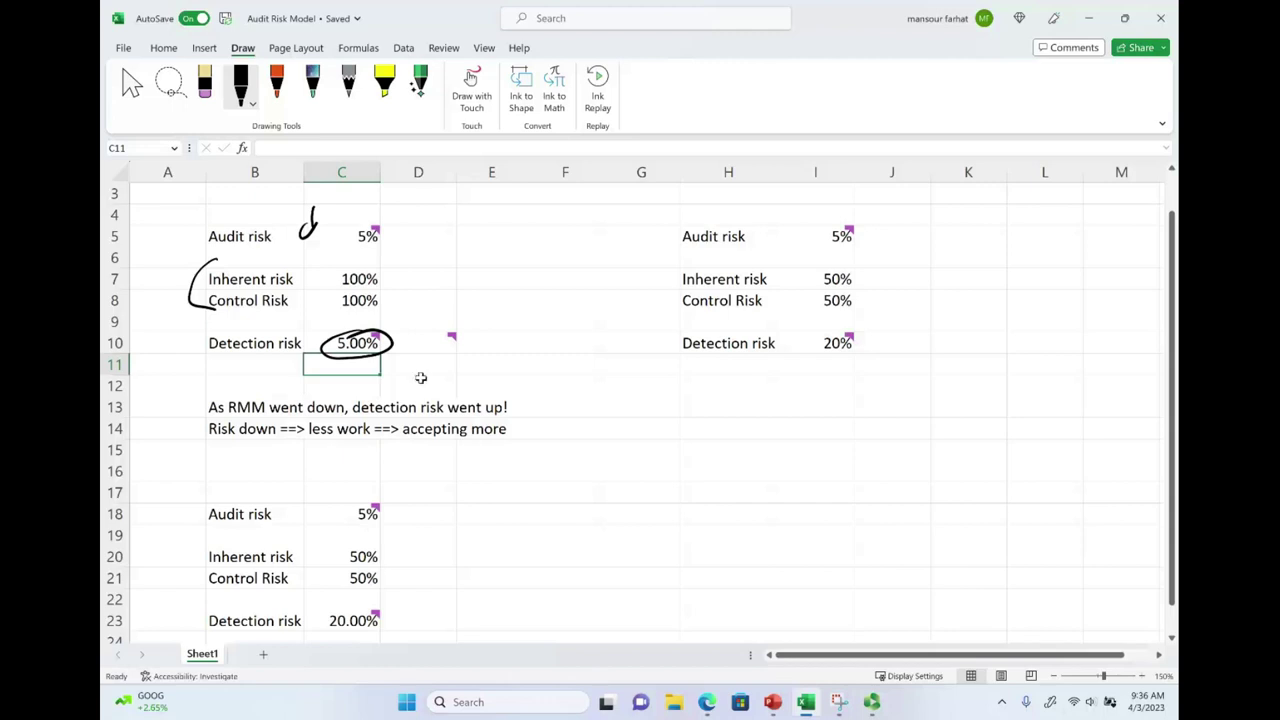
# Erase the ink circle around 5.00% and the bracket beside rows 7-8, leaving D5 selected.
pyautogui.click(394, 343)
pyautogui.press('Delete')
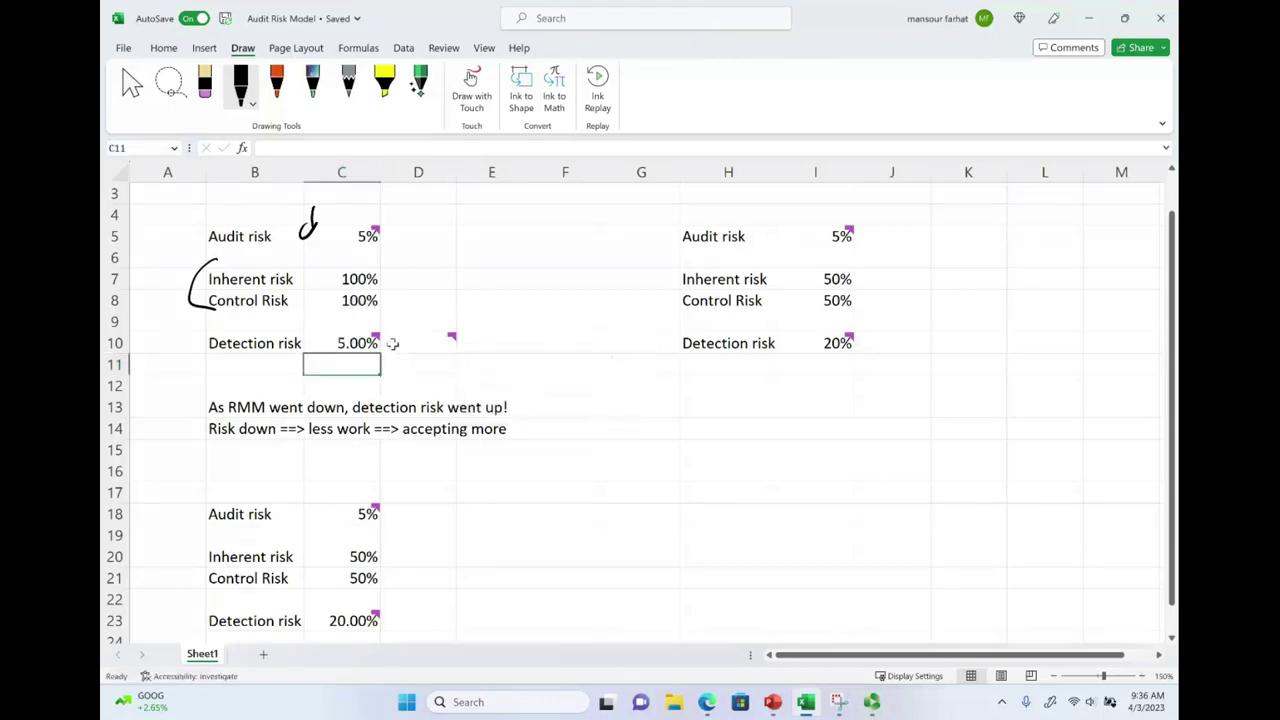
pyautogui.click(208, 270)
pyautogui.press('Delete')
pyautogui.click(426, 234)
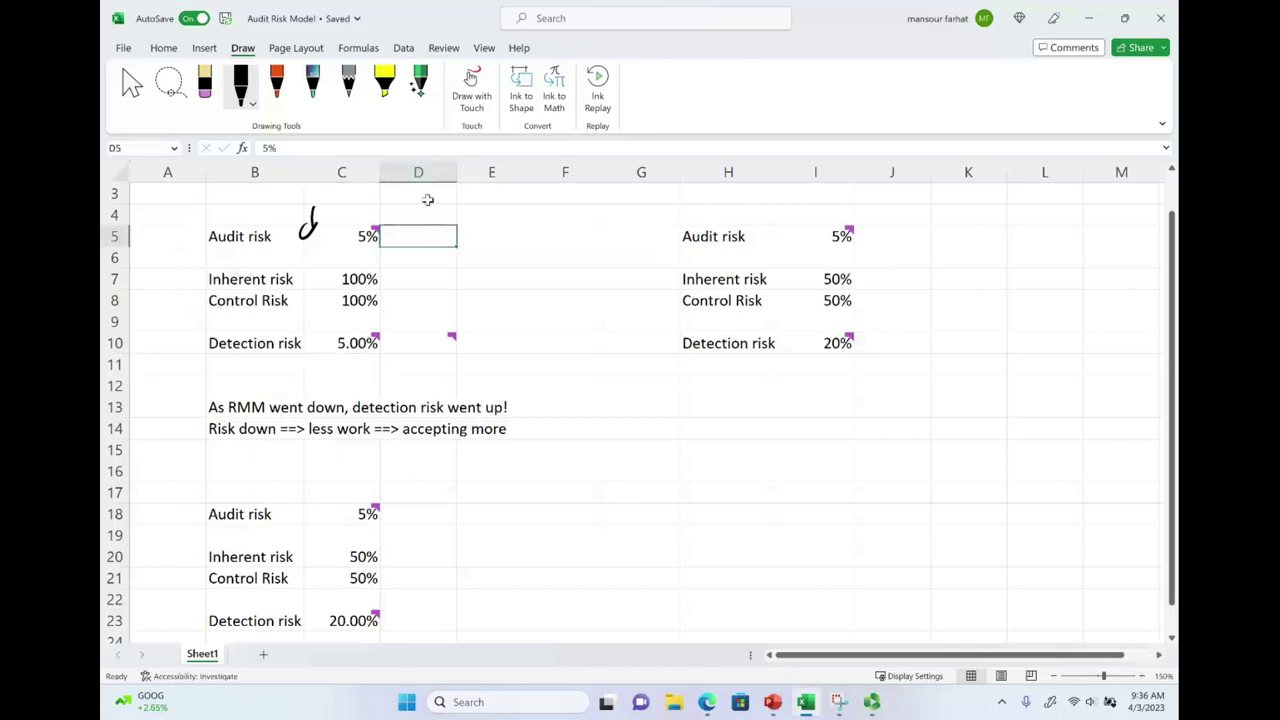
# Reveal Co B's hidden 5% in D5 and 50% in D7 and D8 with black font colour.
pyautogui.click(163, 48)
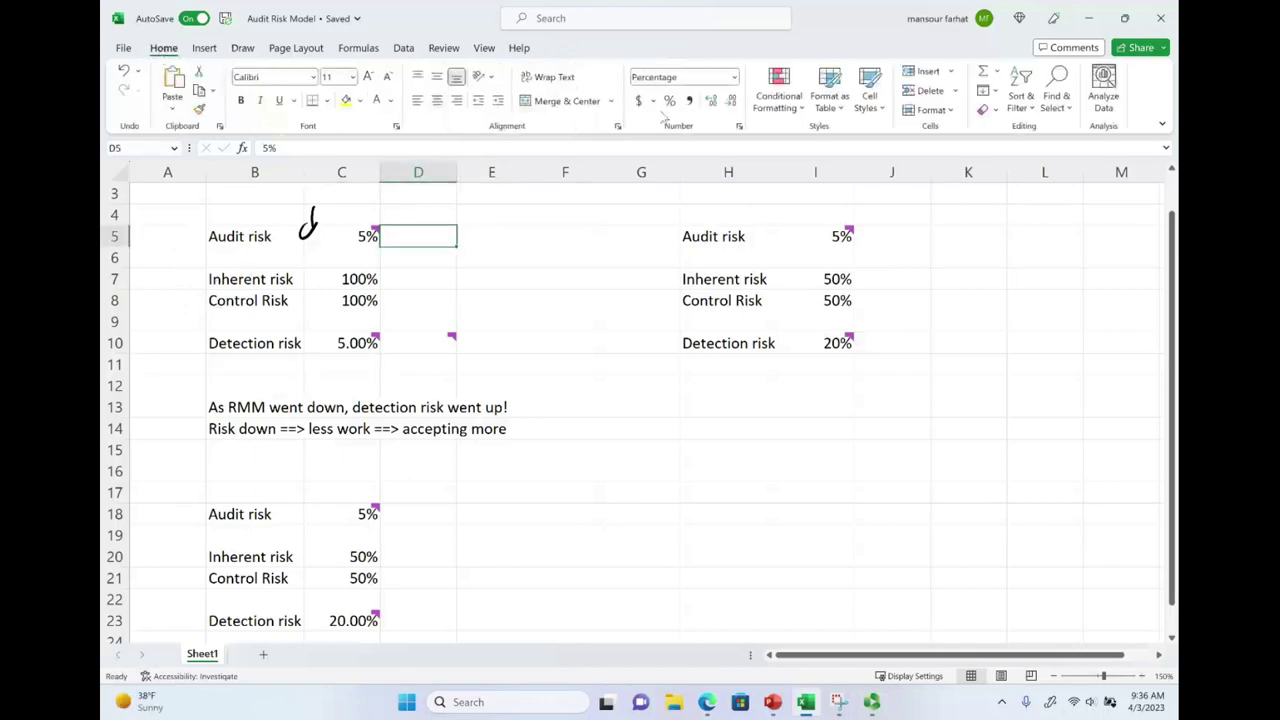
pyautogui.click(390, 101)
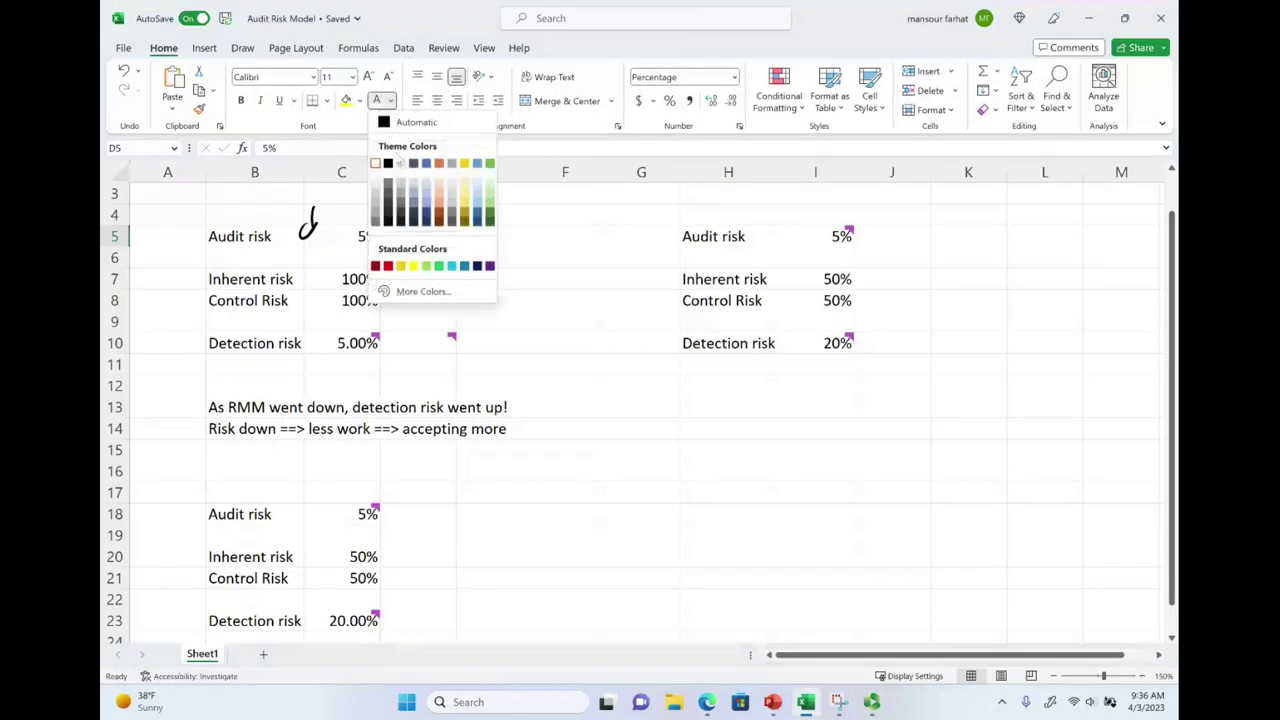
pyautogui.click(390, 153)
pyautogui.click(420, 285)
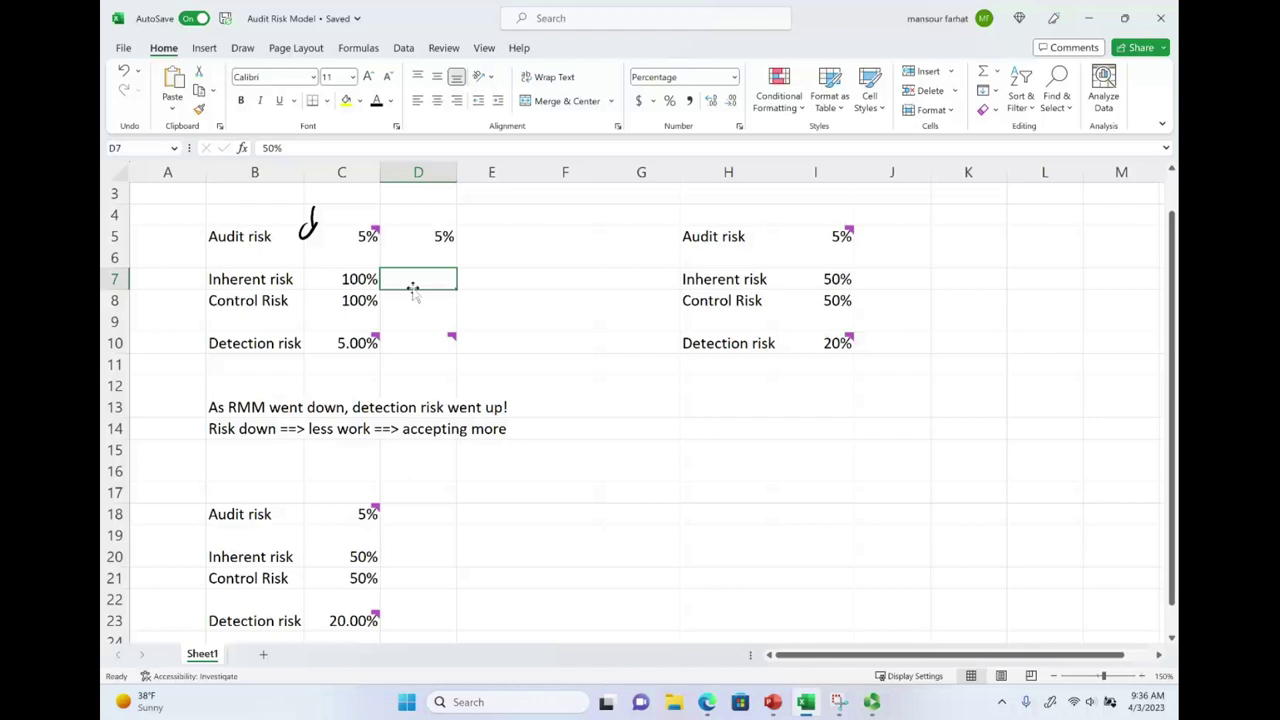
pyautogui.click(376, 101)
pyautogui.click(450, 298)
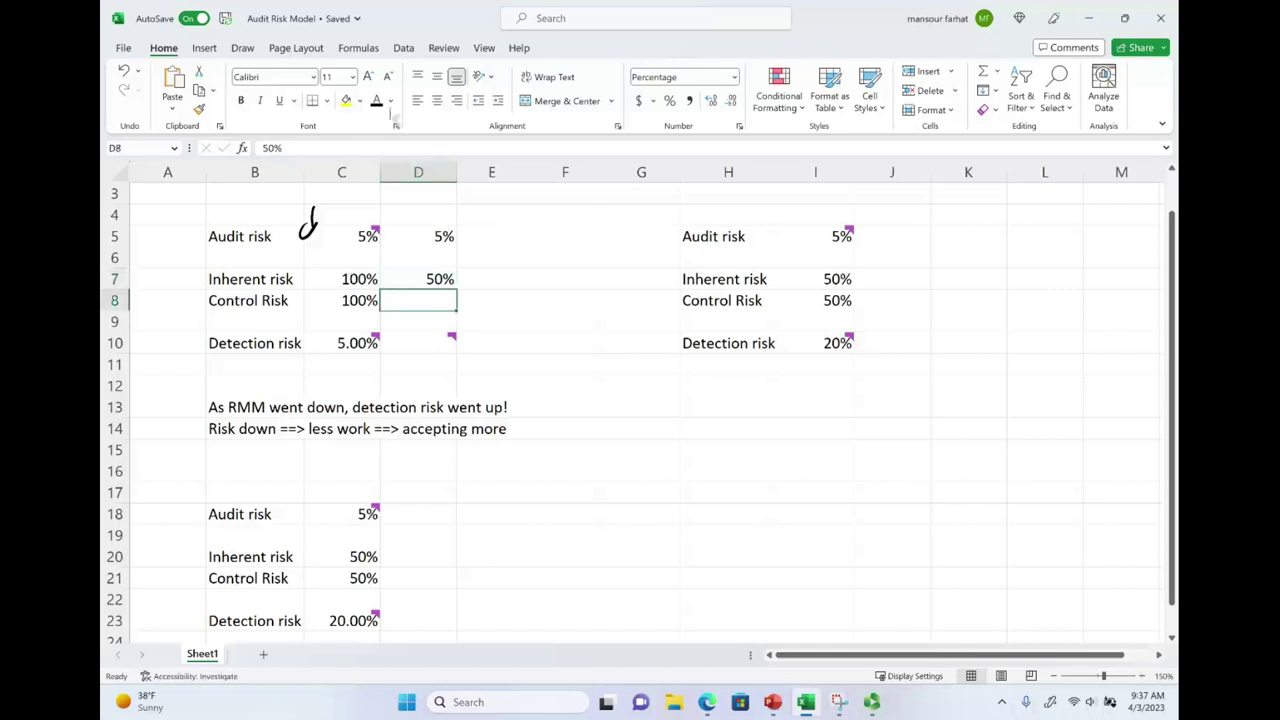
pyautogui.click(376, 101)
pyautogui.click(493, 384)
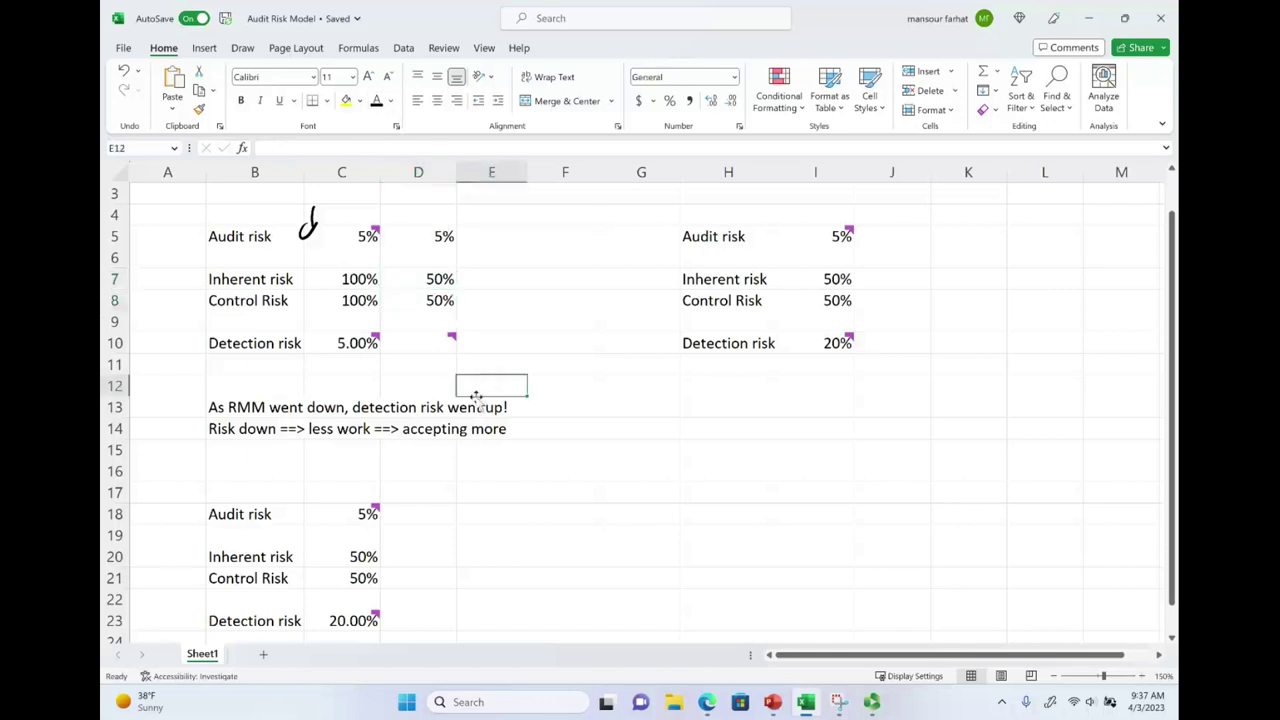
# Remove the ink mark near C5 and head columns C4 and D4 with 'Co A' and 'Co B'.
pyautogui.click(311, 222)
pyautogui.press('Delete')
pyautogui.click(318, 216)
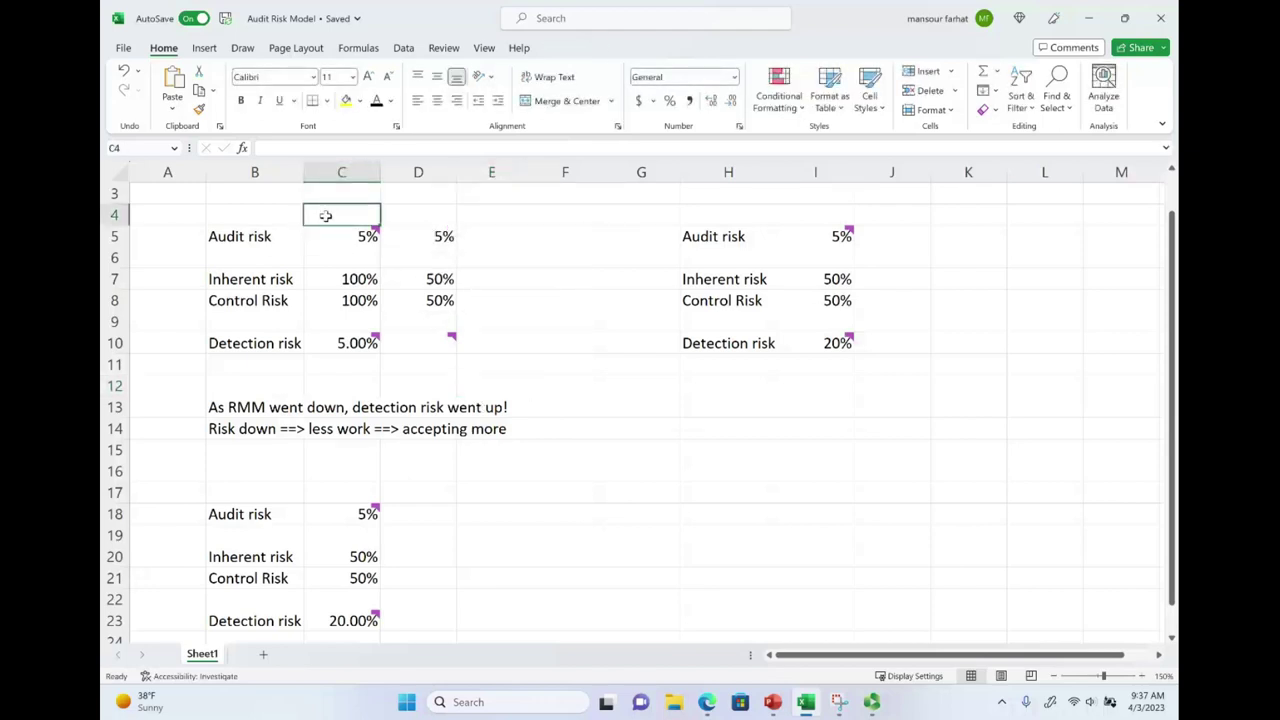
pyautogui.write('Co A')
pyautogui.press('Tab')
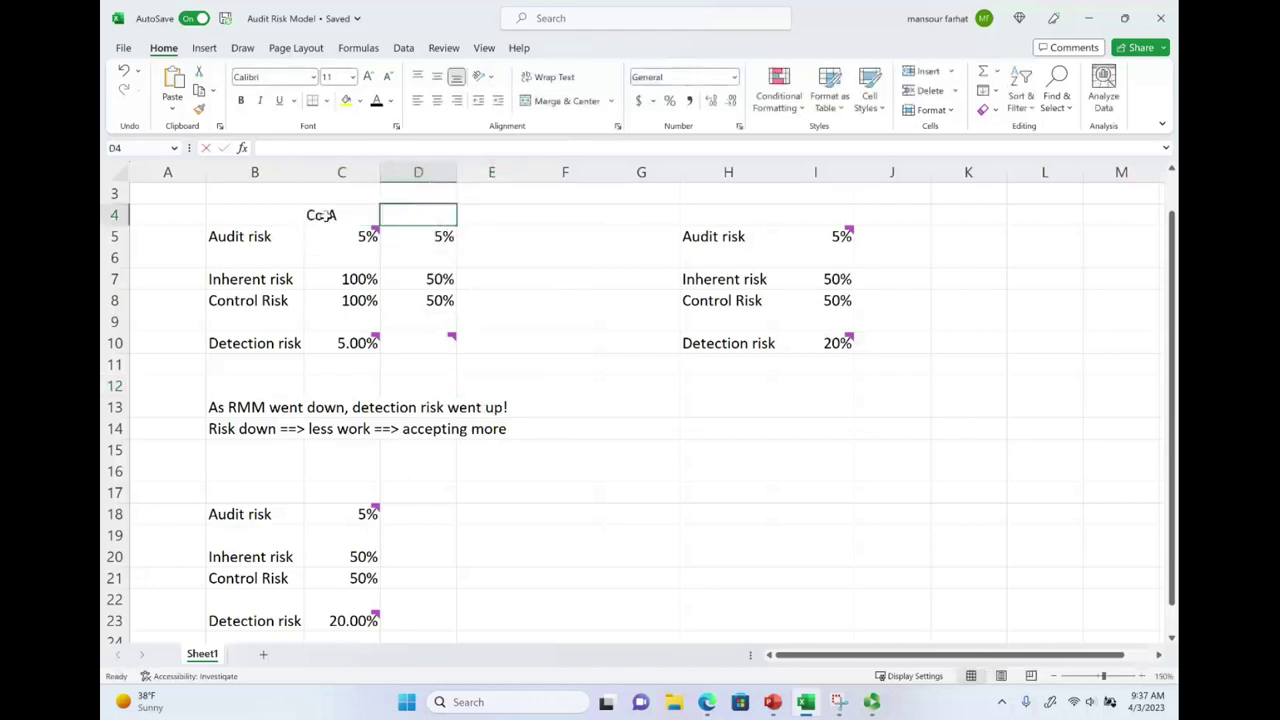
pyautogui.write('Co B')
pyautogui.press('Return')
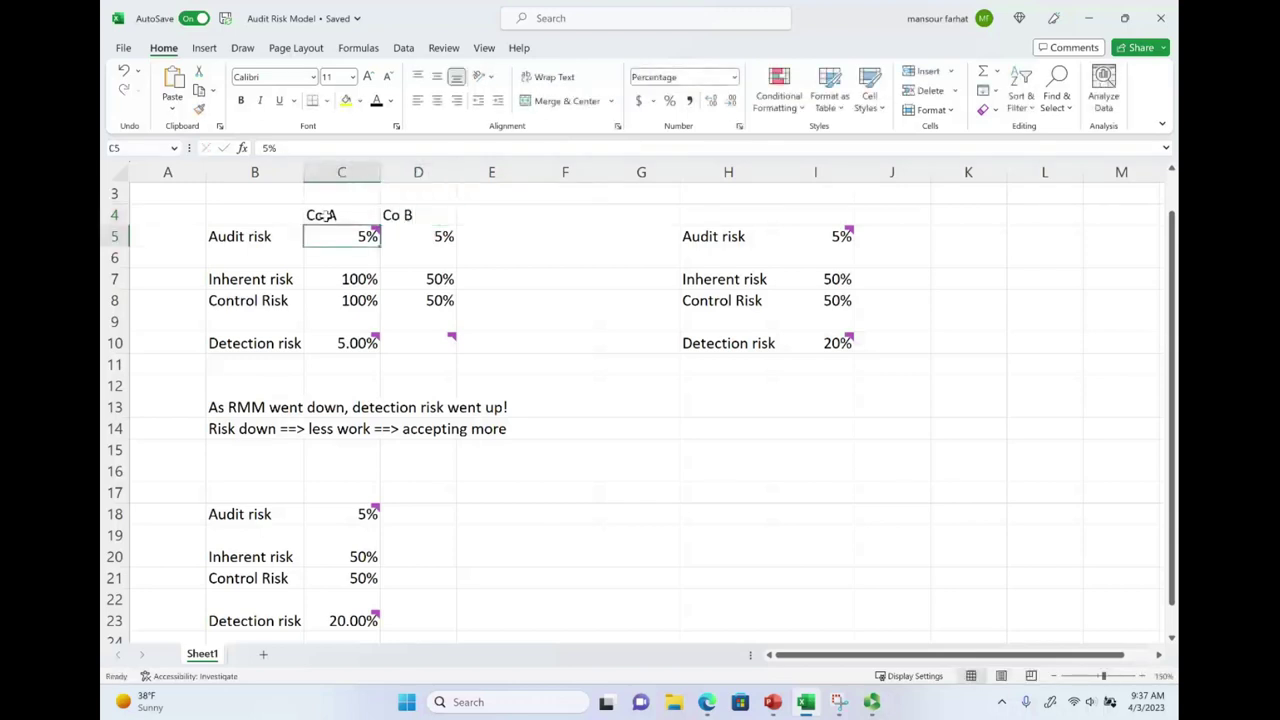
# Reveal D10's hidden 20.00% detection risk with black font colour.
pyautogui.click(430, 345)
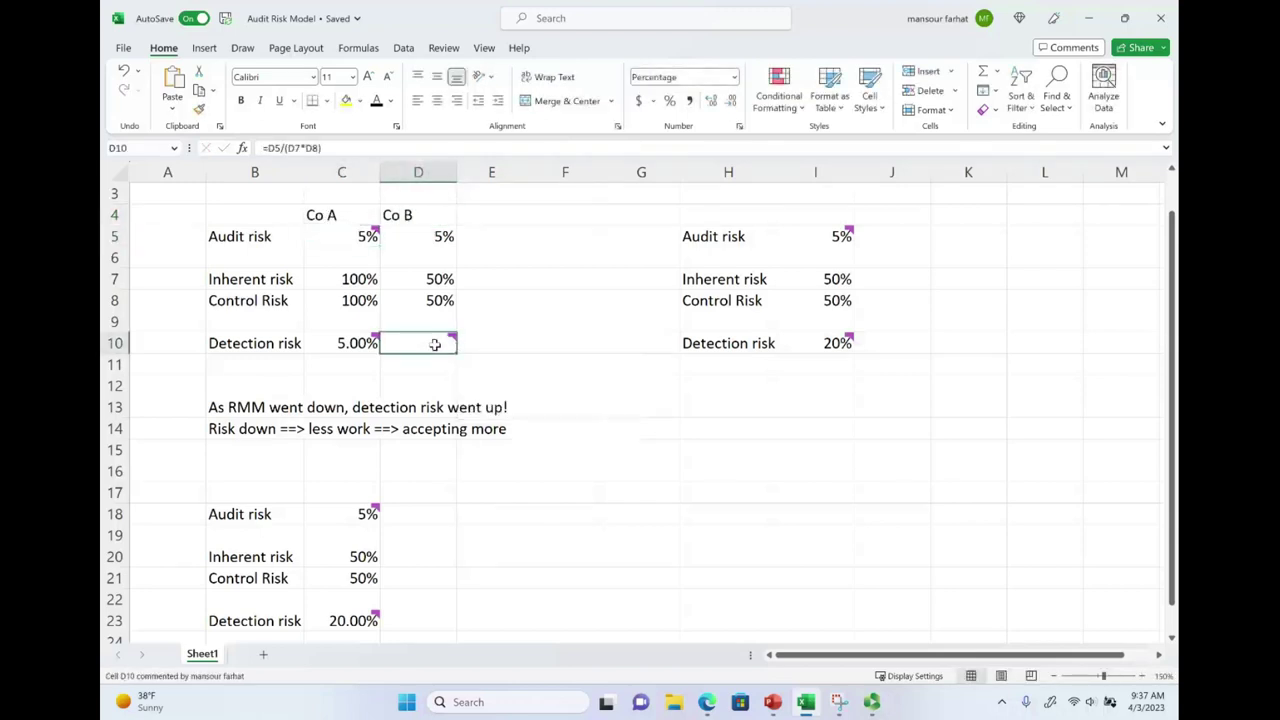
pyautogui.click(376, 100)
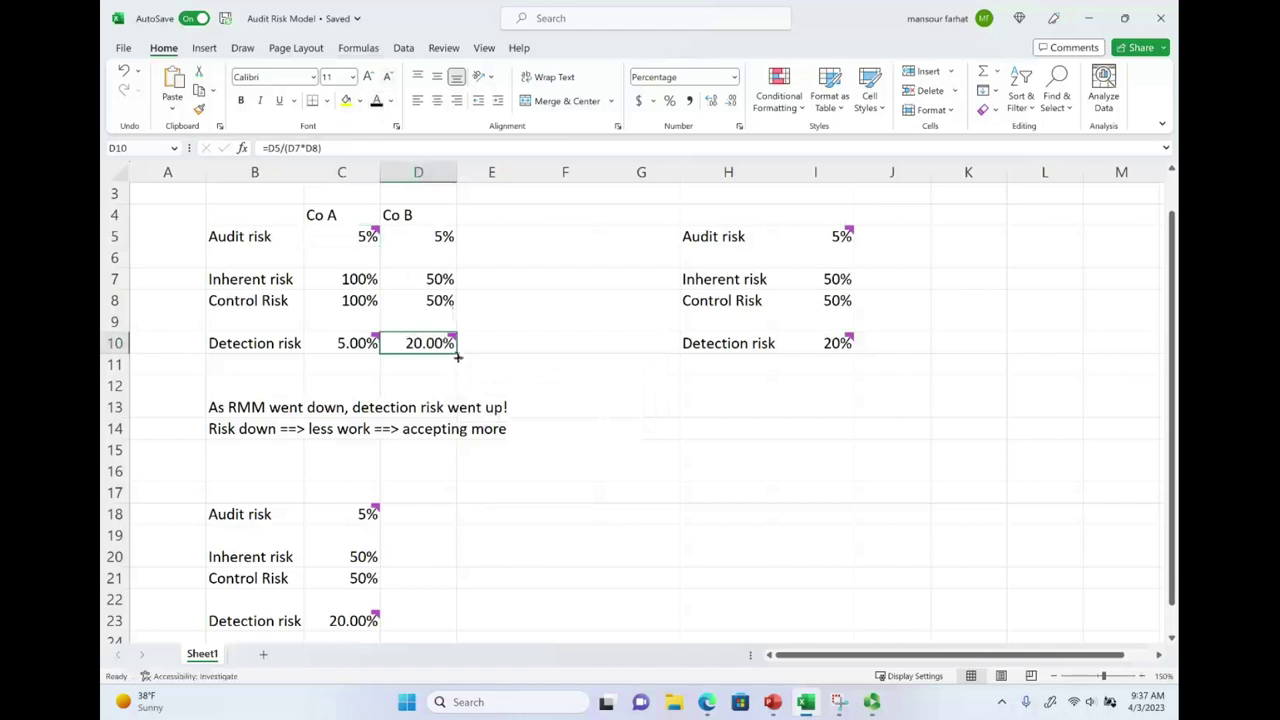
pyautogui.moveTo(440, 345)
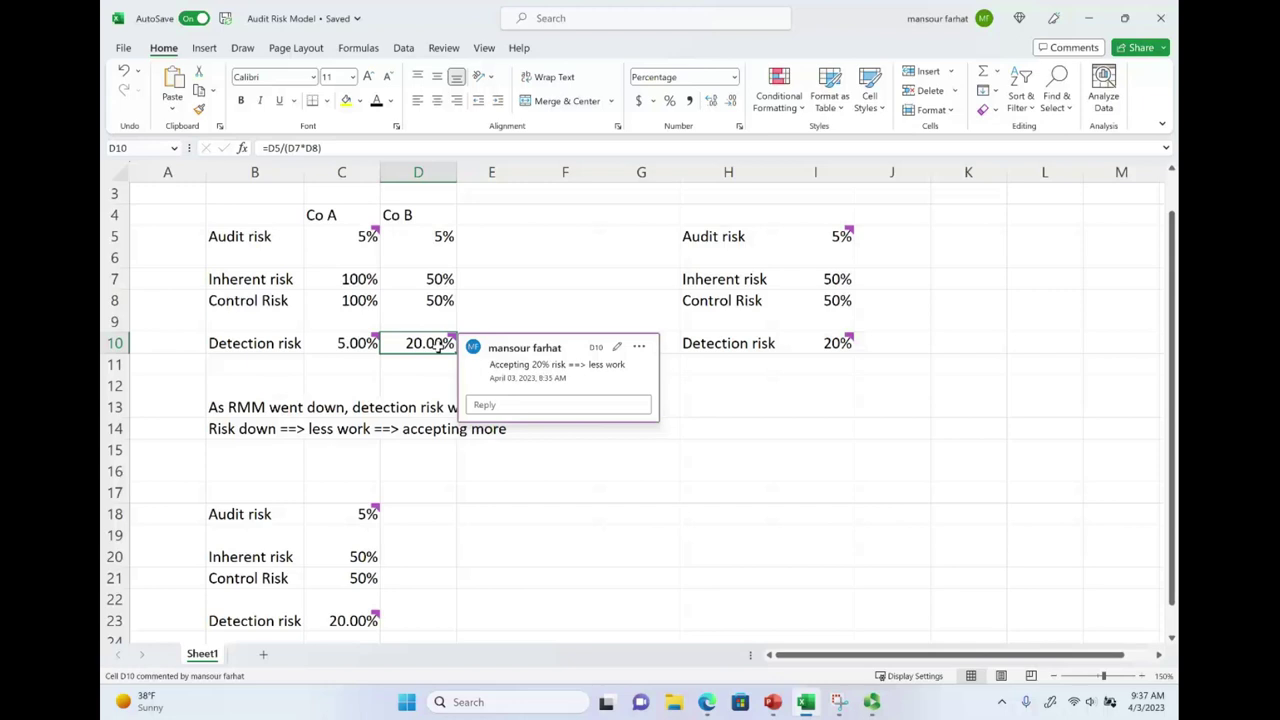
pyautogui.click(429, 373)
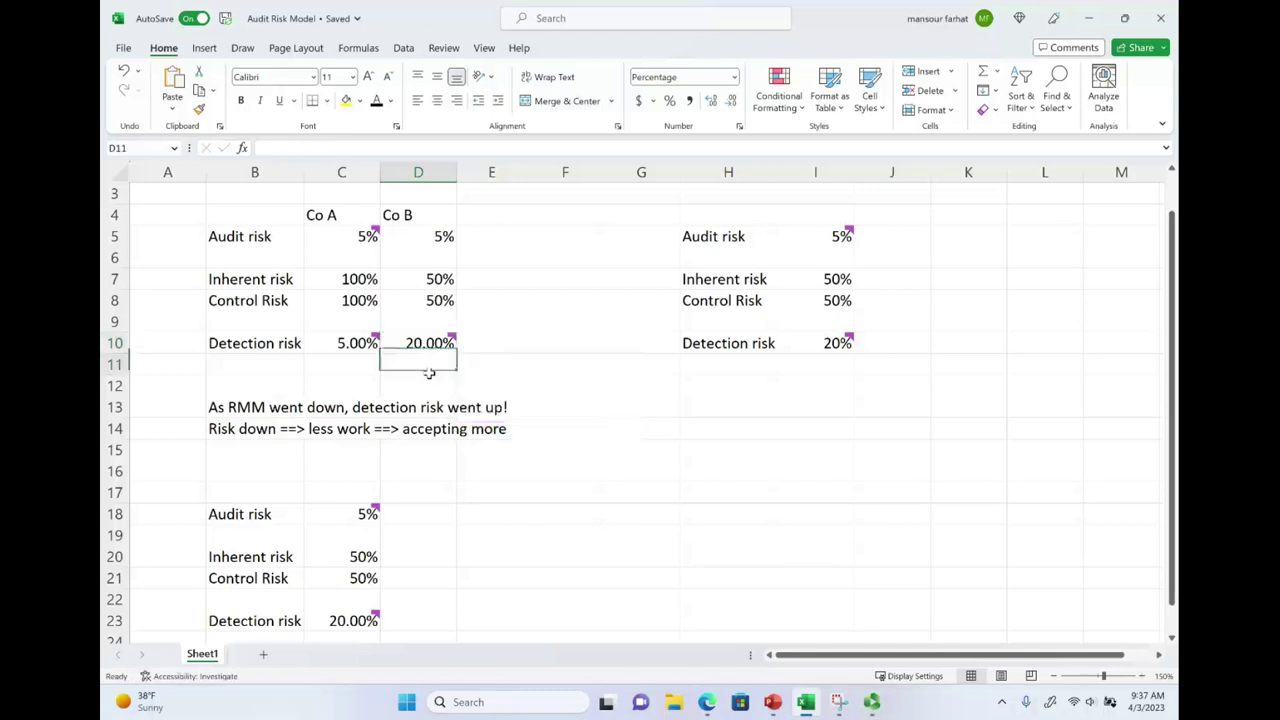
# Ink an arrow from 5.00% to 20.00%, a box around D7:D8's 50% values, and arrows from the 100% values.
pyautogui.moveTo(358, 355)
pyautogui.mouseDown()
pyautogui.moveTo(410, 376)
pyautogui.moveTo(420, 367)
pyautogui.mouseUp()
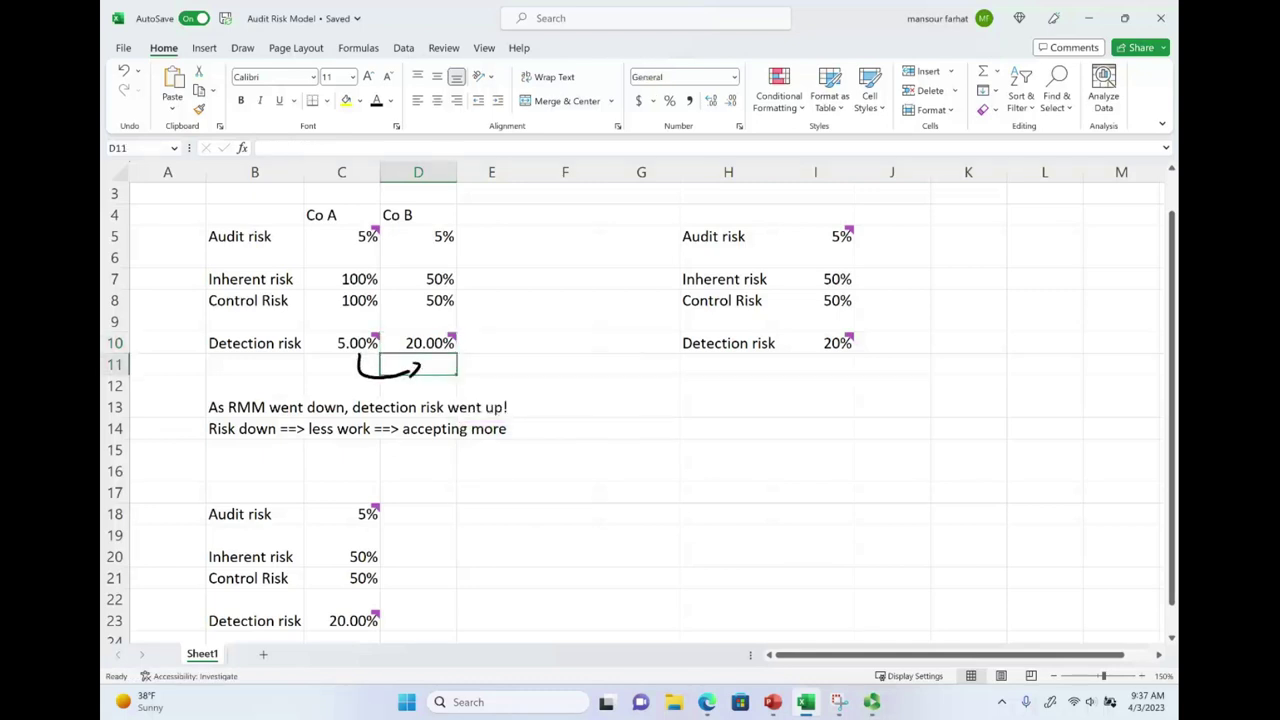
pyautogui.moveTo(414, 266)
pyautogui.mouseDown()
pyautogui.moveTo(466, 316)
pyautogui.moveTo(410, 262)
pyautogui.mouseUp()
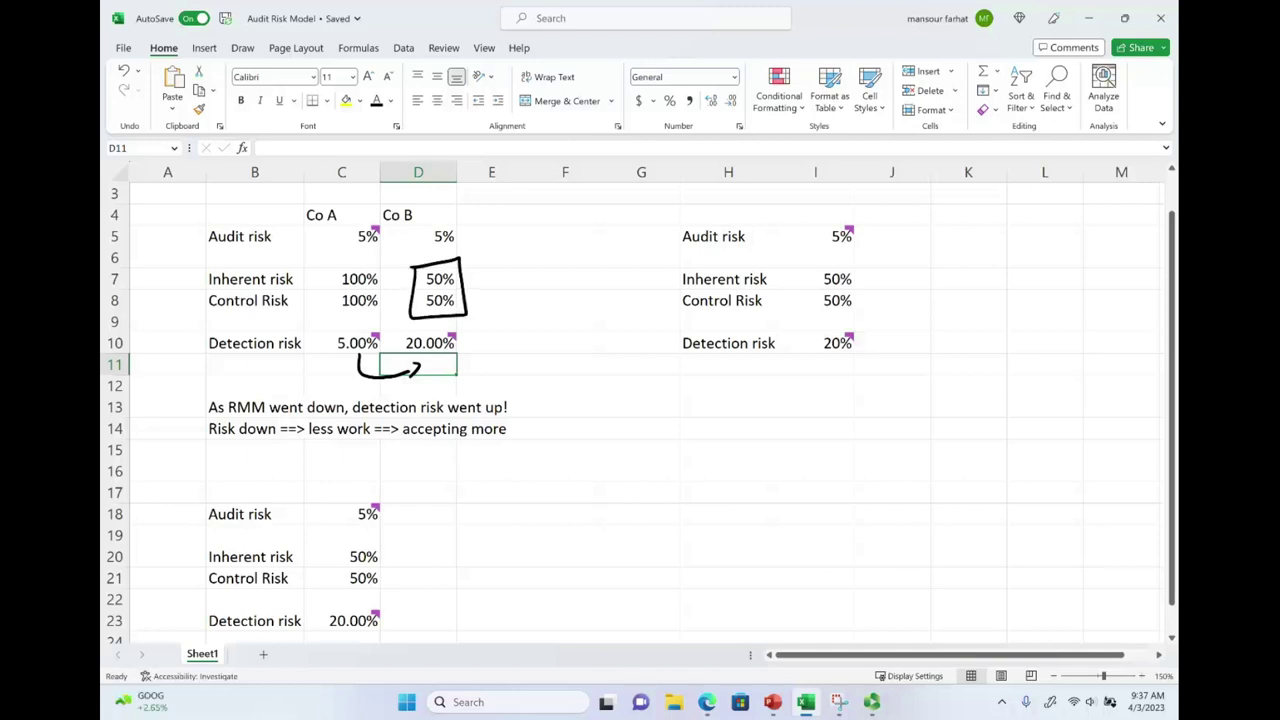
pyautogui.moveTo(376, 282)
pyautogui.mouseDown()
pyautogui.moveTo(400, 276)
pyautogui.moveTo(390, 303)
pyautogui.mouseUp()
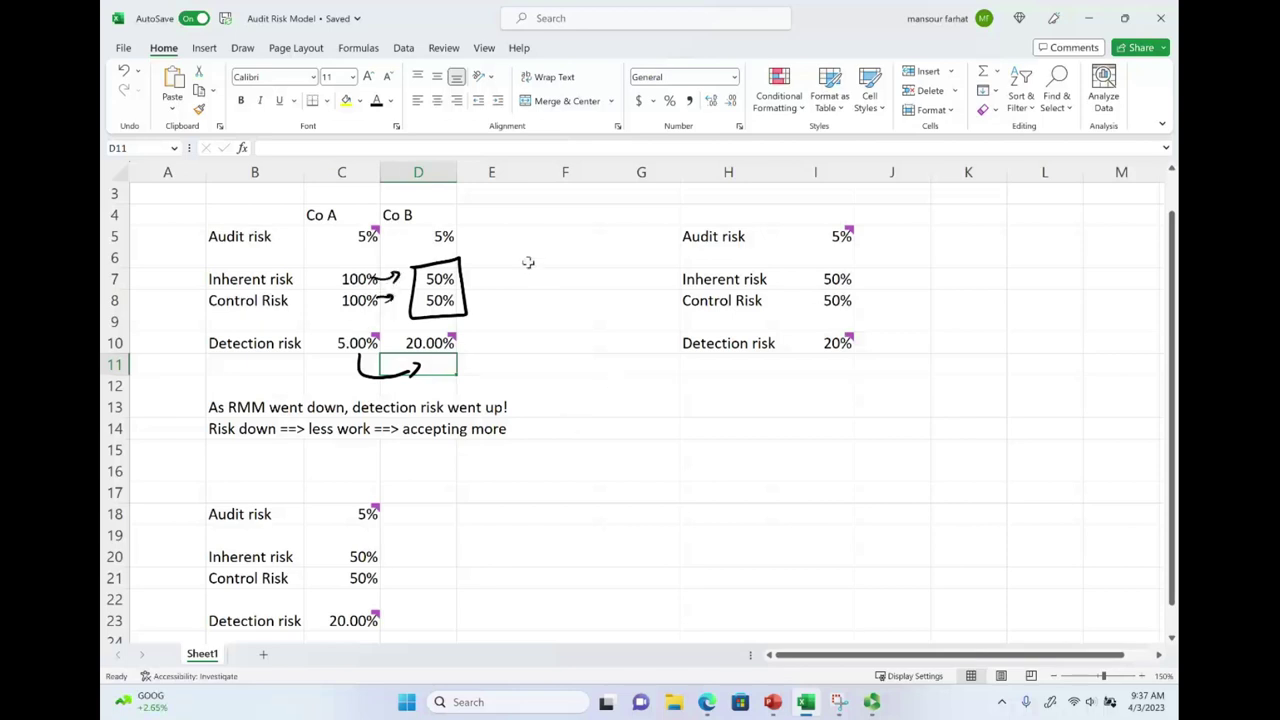